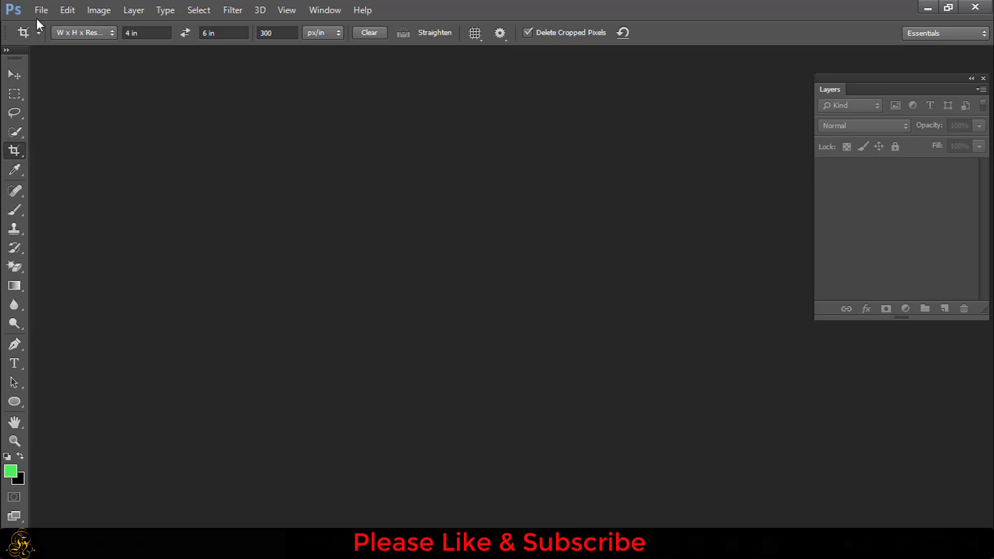
# Step: Open the splashing-man beach photo DSC_0096-1 from the hafiz folder
pyautogui.click(41, 10)
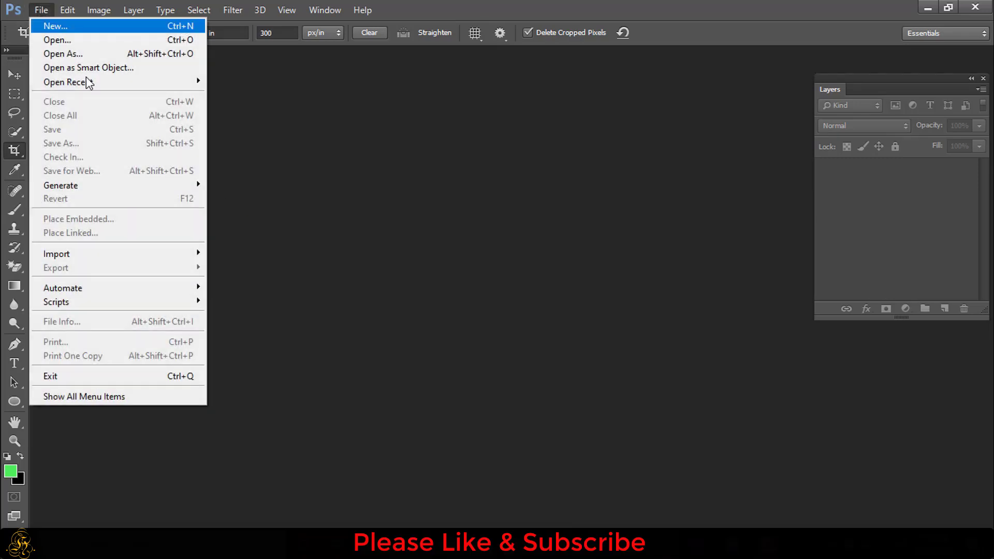
pyautogui.click(101, 37)
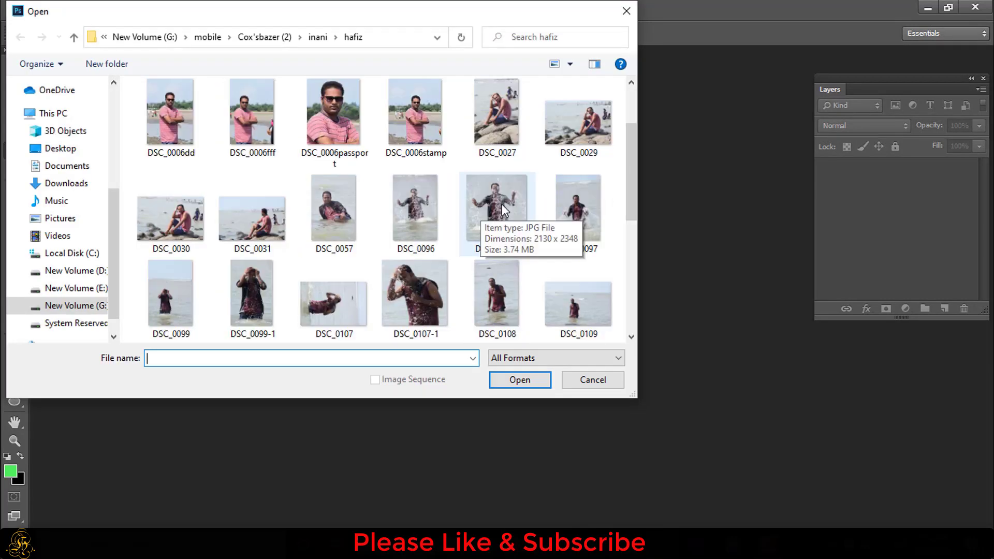
pyautogui.click(497, 210)
pyautogui.click(519, 380)
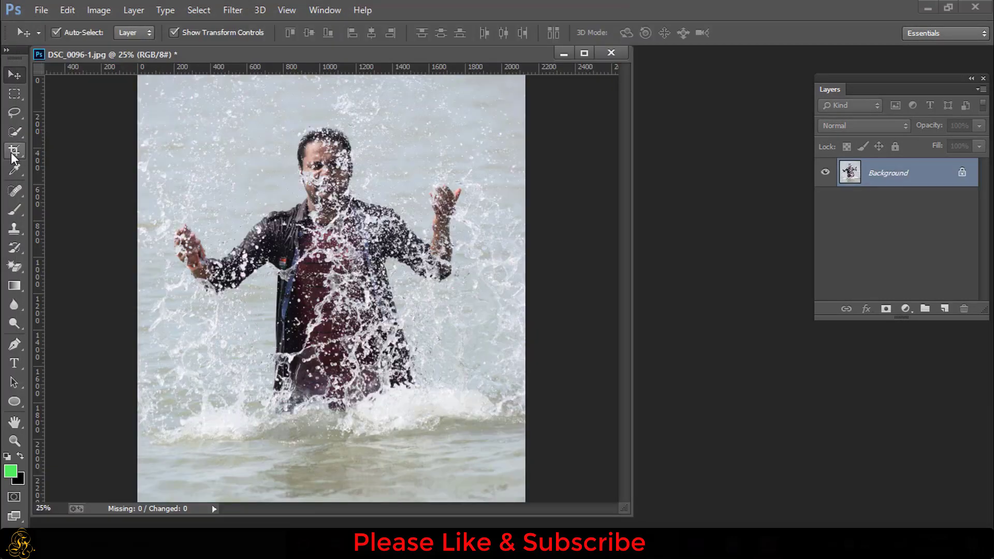
# Step: Start cropping and clear the preset 4 in width, keeping 6 in height at 300 px/in
pyautogui.click(14, 151)
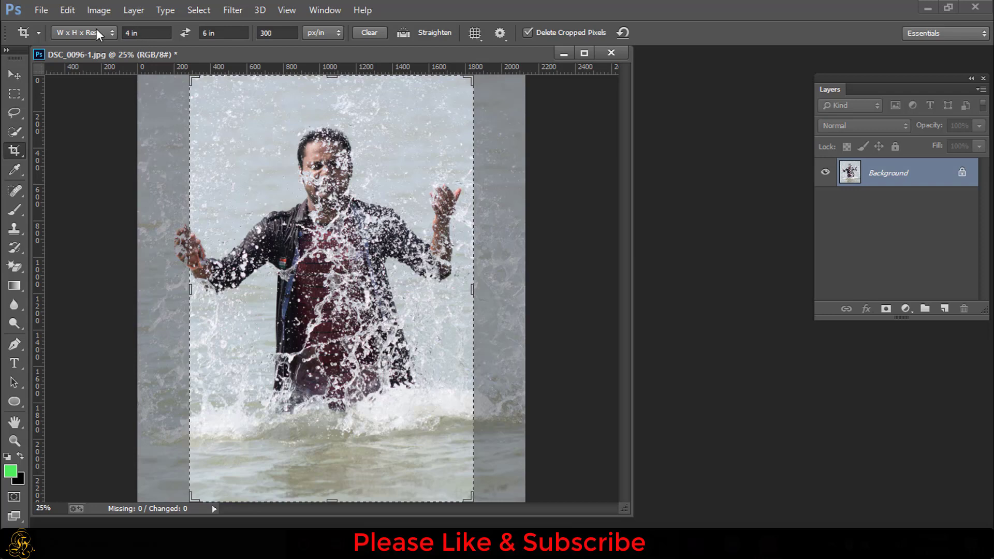
pyautogui.click(134, 33)
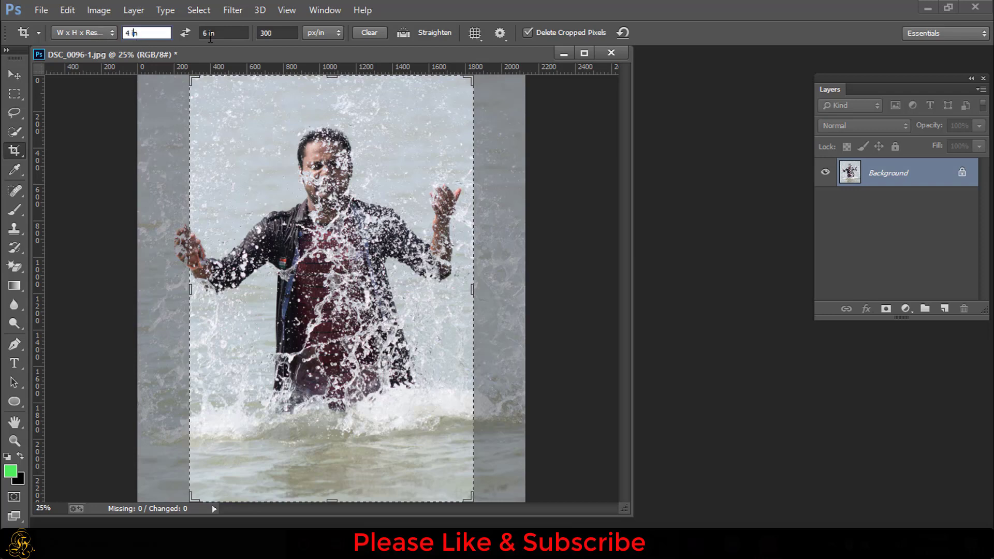
pyautogui.click(216, 33)
pyautogui.click(271, 33)
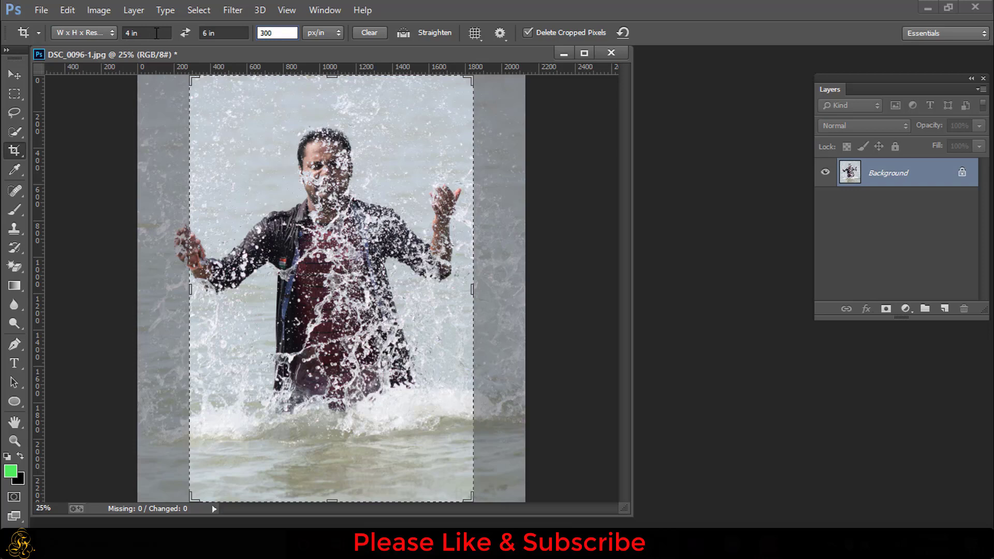
pyautogui.click(150, 32)
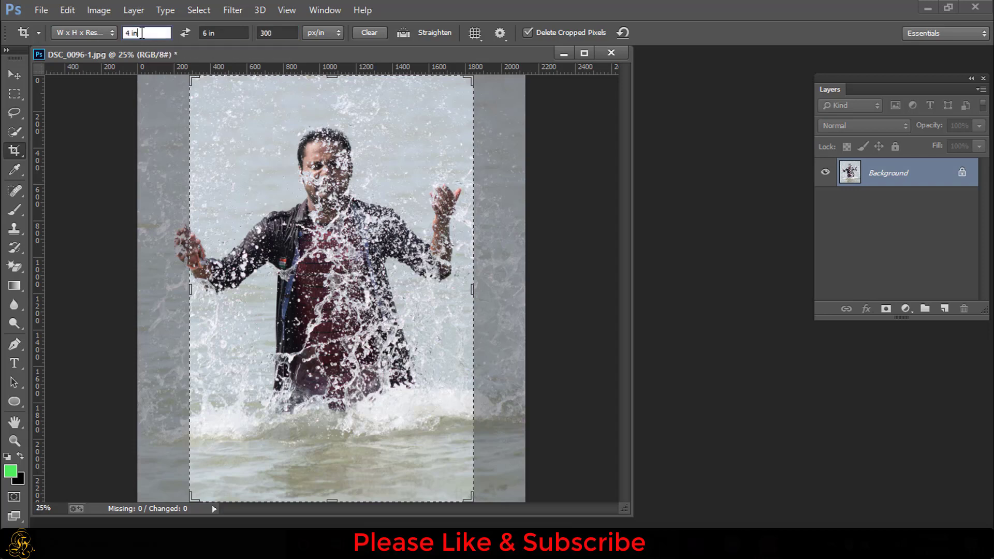
# Step: Set the crop size to 5 in by 7 in at 300 px/in
pyautogui.press('BackSpace')
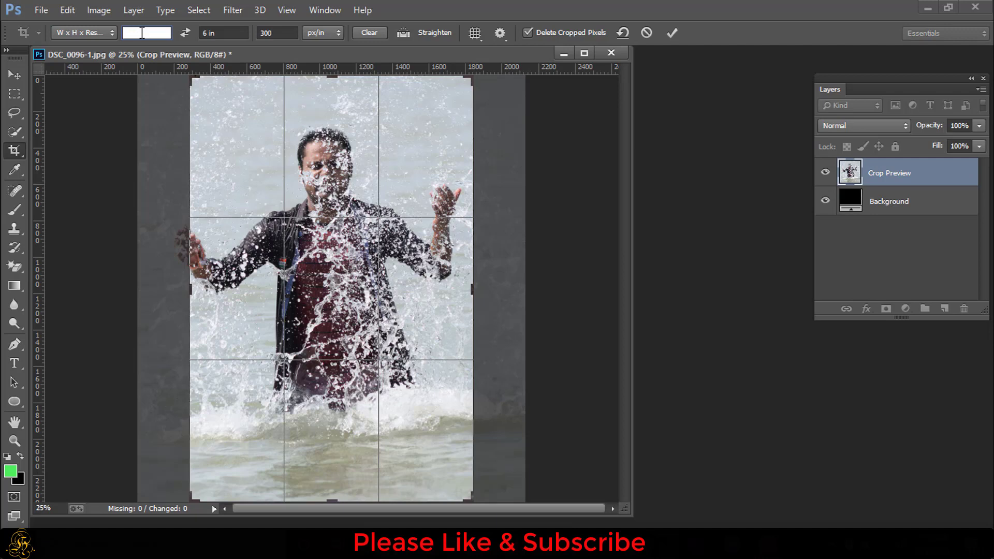
pyautogui.write('5in')
pyautogui.press('Tab')
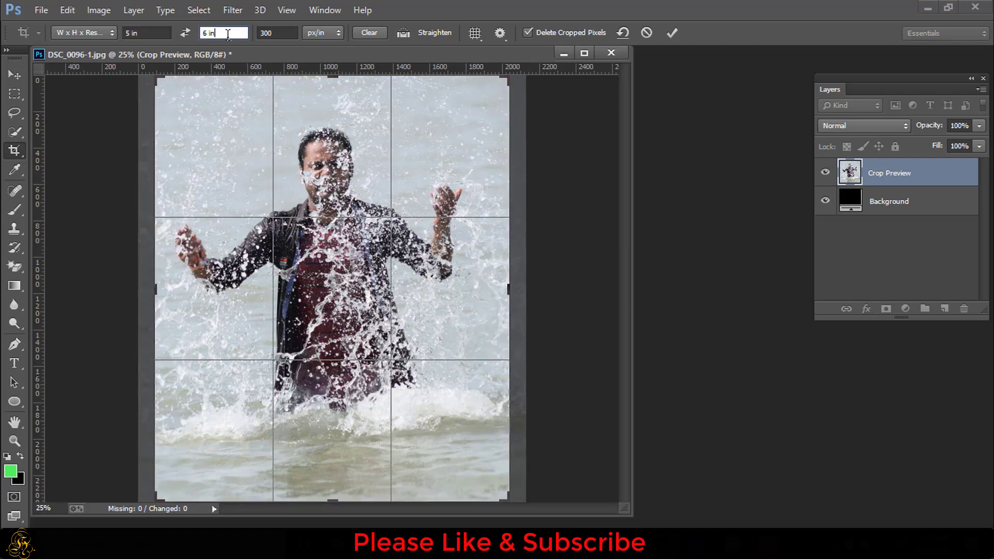
pyautogui.write('7')
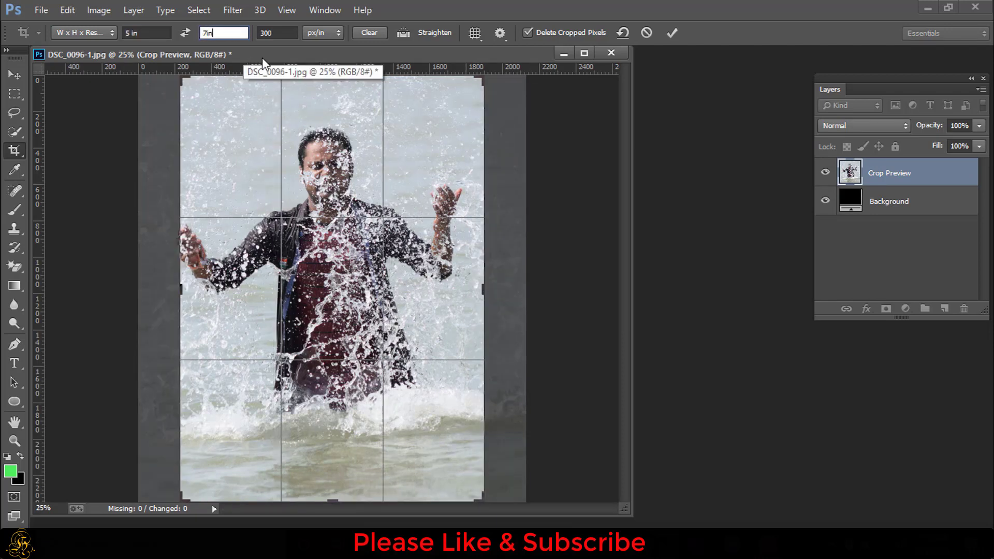
pyautogui.press('Tab')
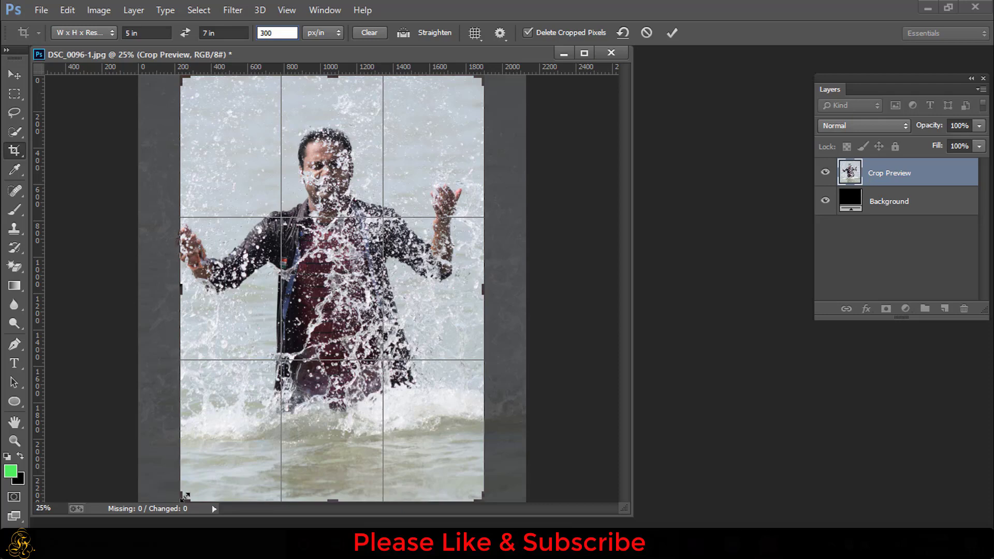
# Step: Resize and reposition the crop frame around the splashing man and apply it
pyautogui.moveTo(184, 497); pyautogui.dragTo(195, 466)
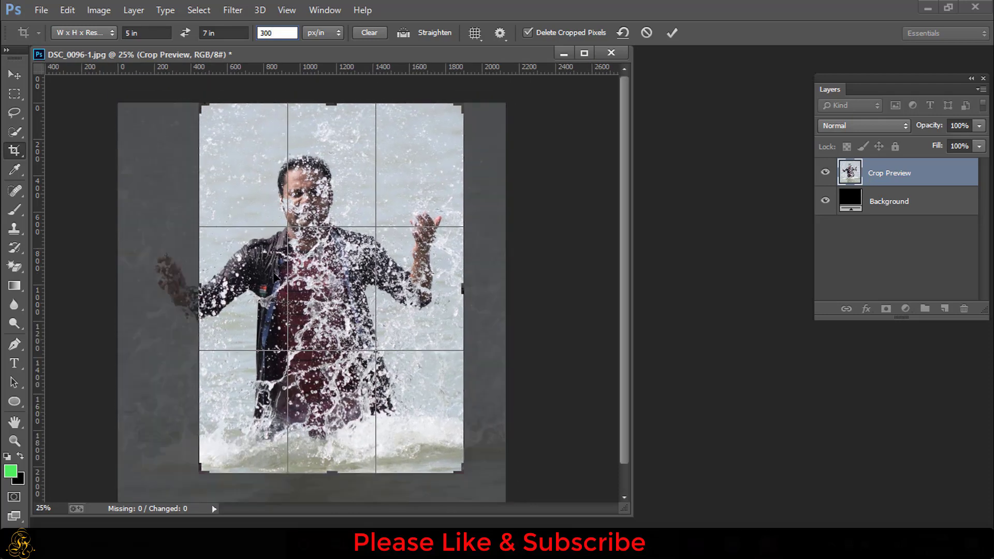
pyautogui.moveTo(279, 280)
pyautogui.mouseDown()
pyautogui.moveTo(304, 287)
pyautogui.moveTo(342, 257)
pyautogui.mouseUp()
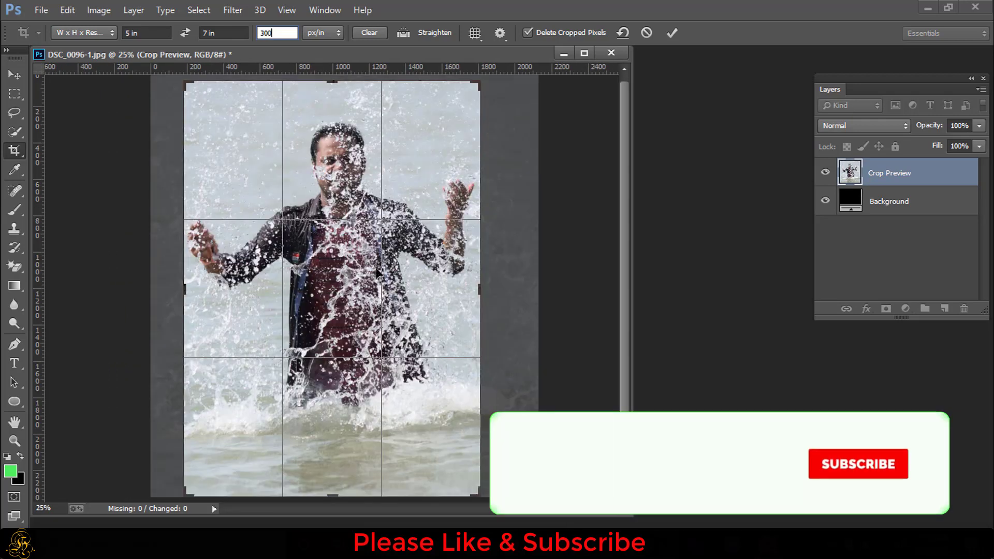
pyautogui.click(672, 33)
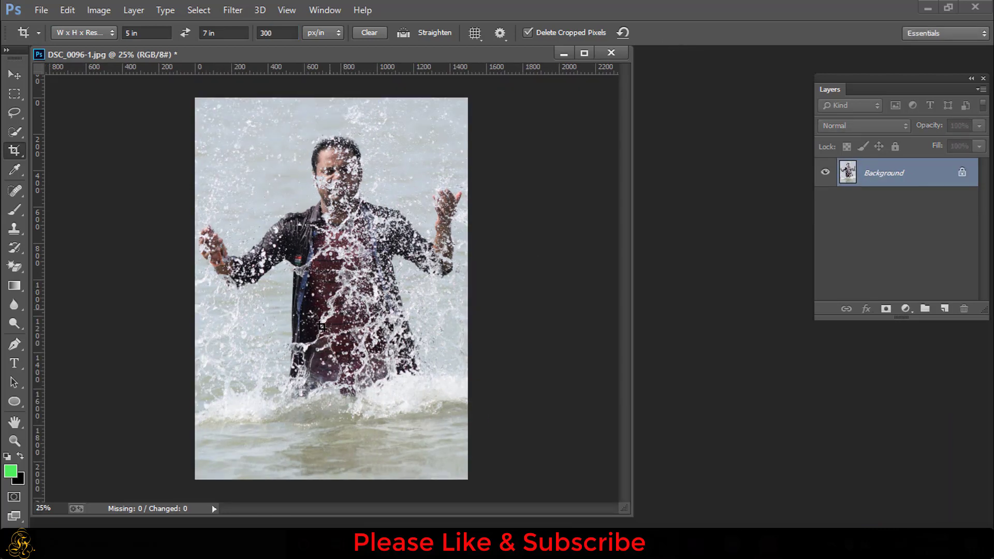
pyautogui.scroll(1, 326, 330)
pyautogui.scroll(-1, 329, 334)
# Step: Save the cropped photo as a JPEG named DSC_0096-1dd
pyautogui.click(42, 10)
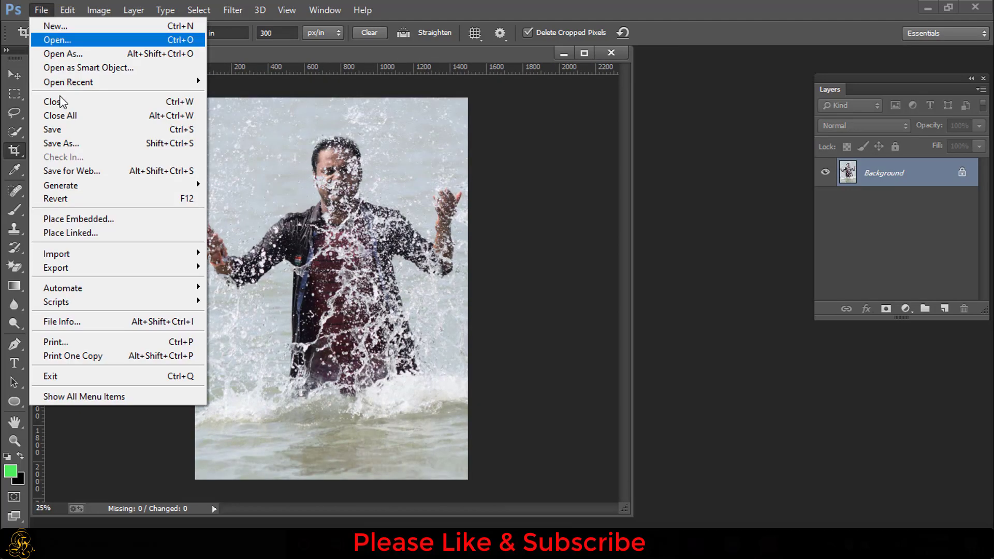
pyautogui.click(91, 145)
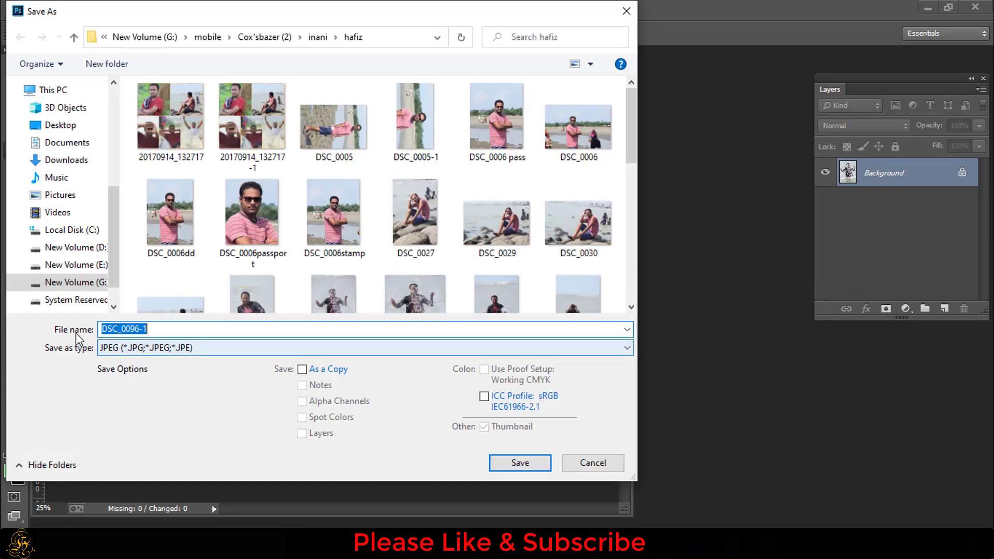
pyautogui.click(186, 329)
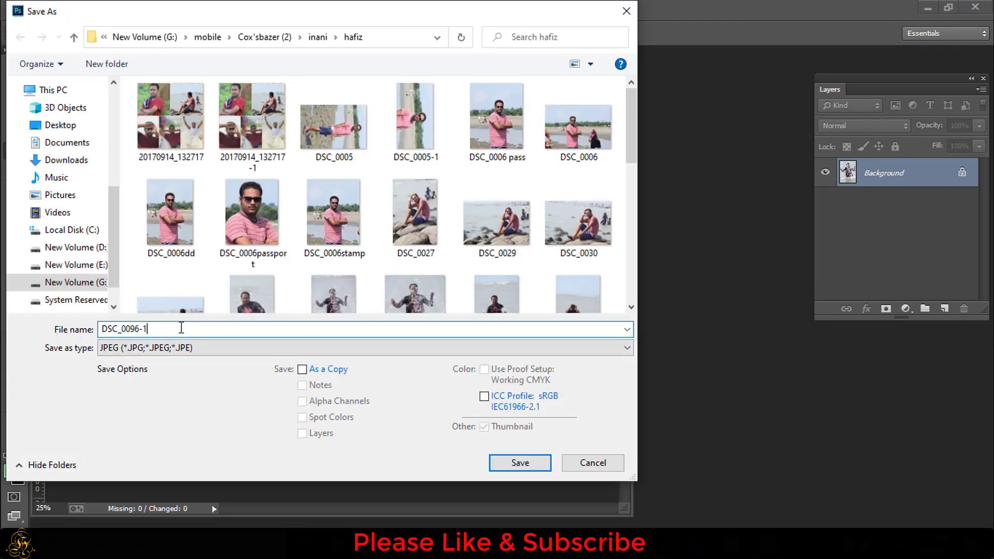
pyautogui.write('dd')
pyautogui.click(226, 347)
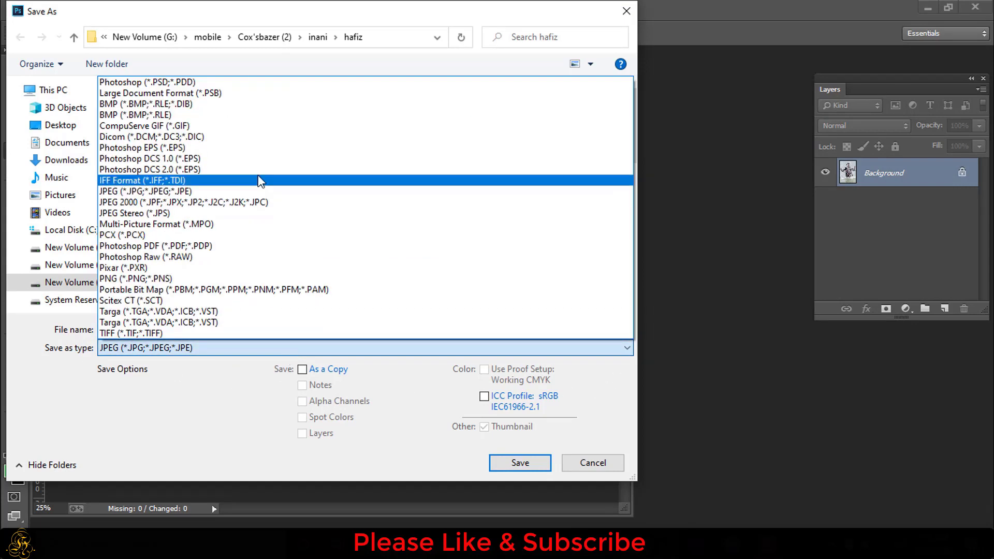
pyautogui.click(140, 191)
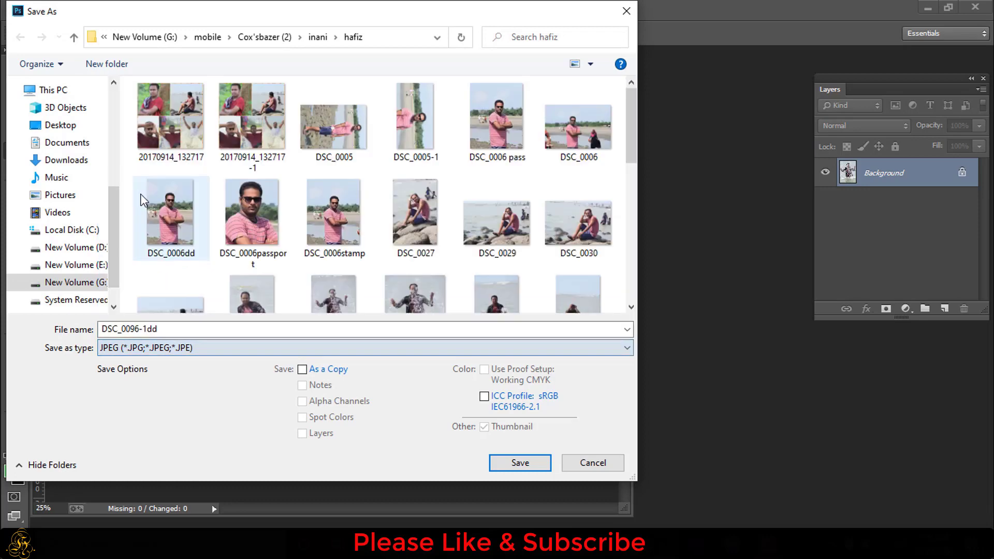
pyautogui.click(522, 463)
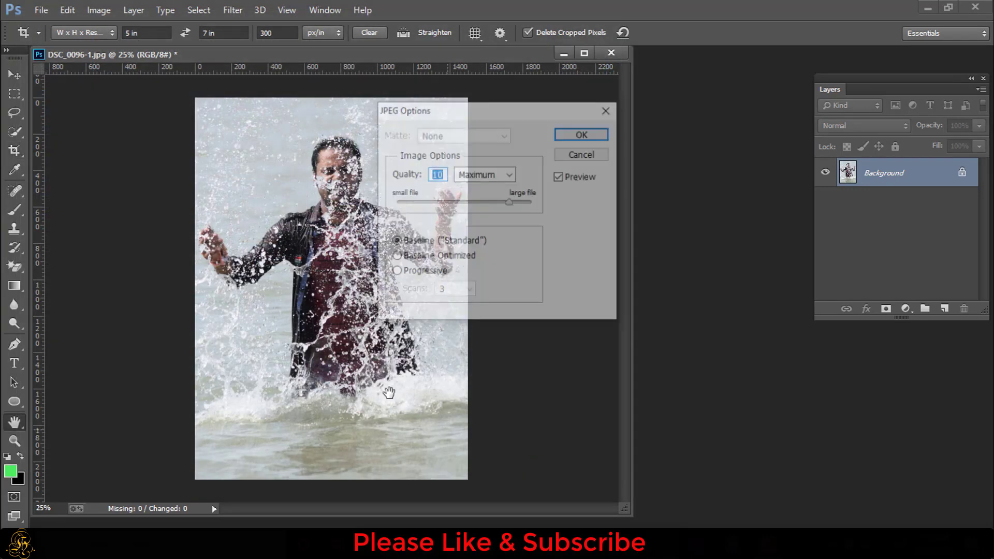
# Step: Set JPEG quality to Maximum (10) and finish writing the file
pyautogui.click(511, 175)
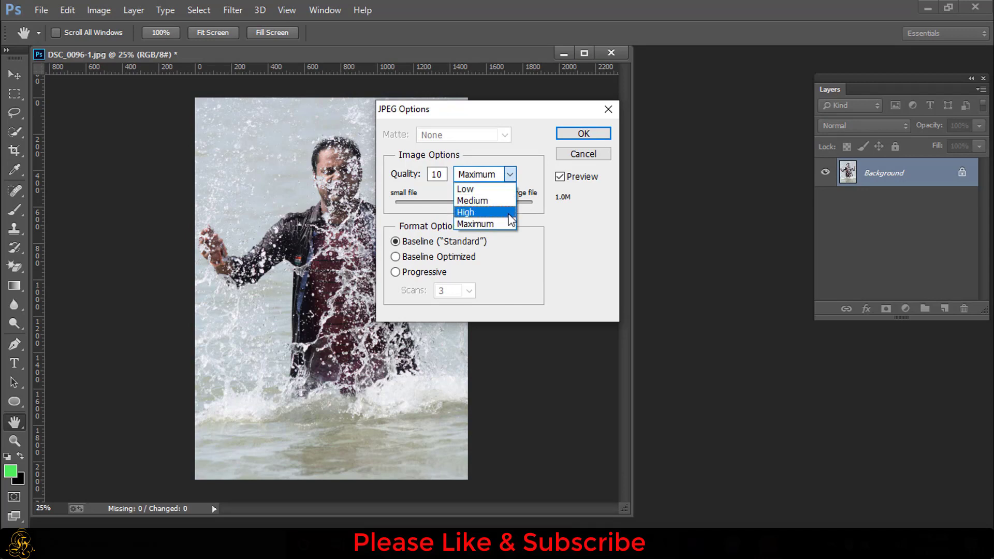
pyautogui.click(480, 225)
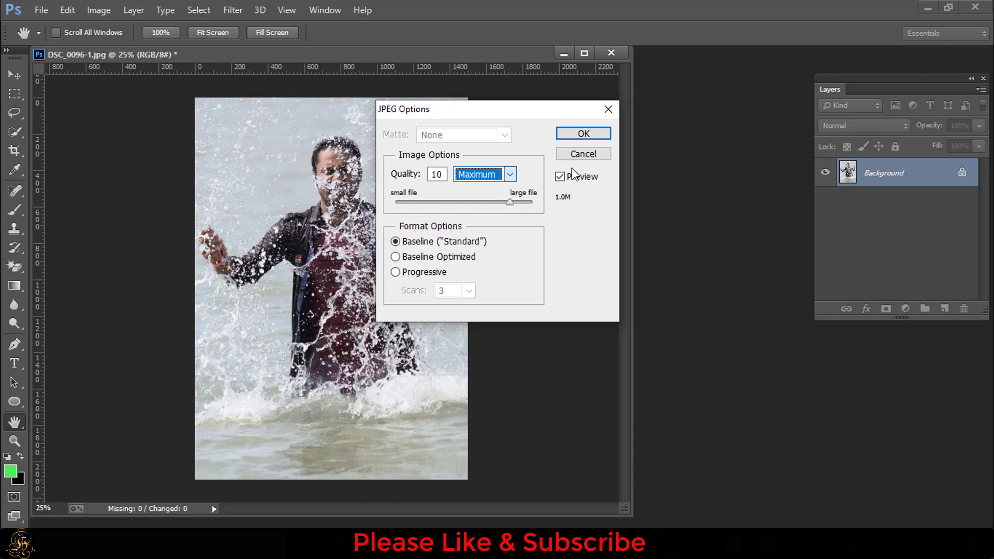
pyautogui.click(583, 134)
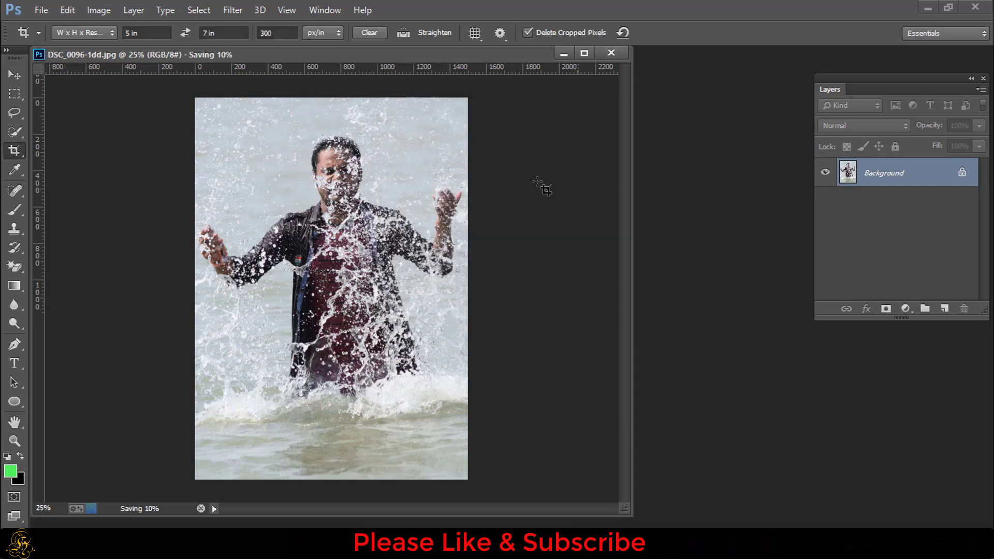
pyautogui.scroll(1, 339, 301)
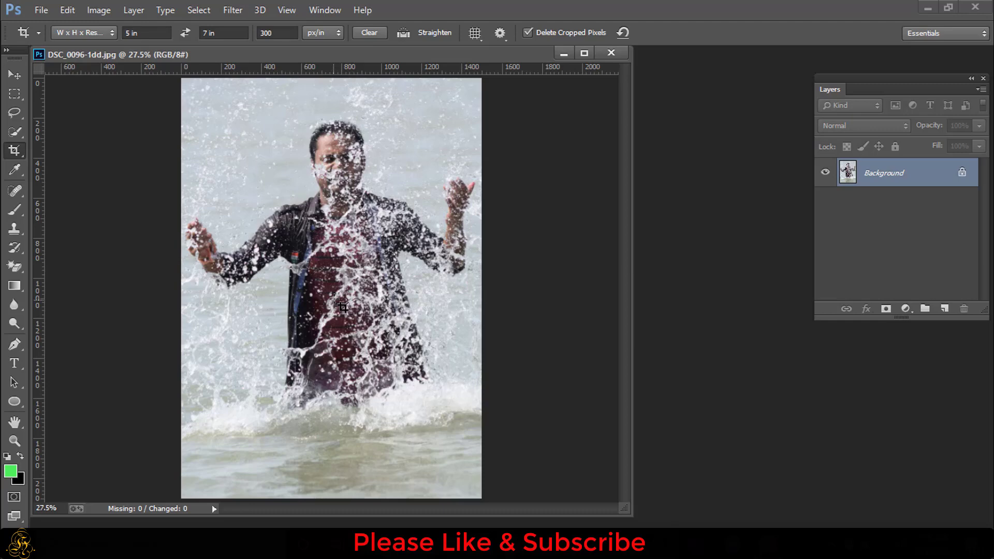